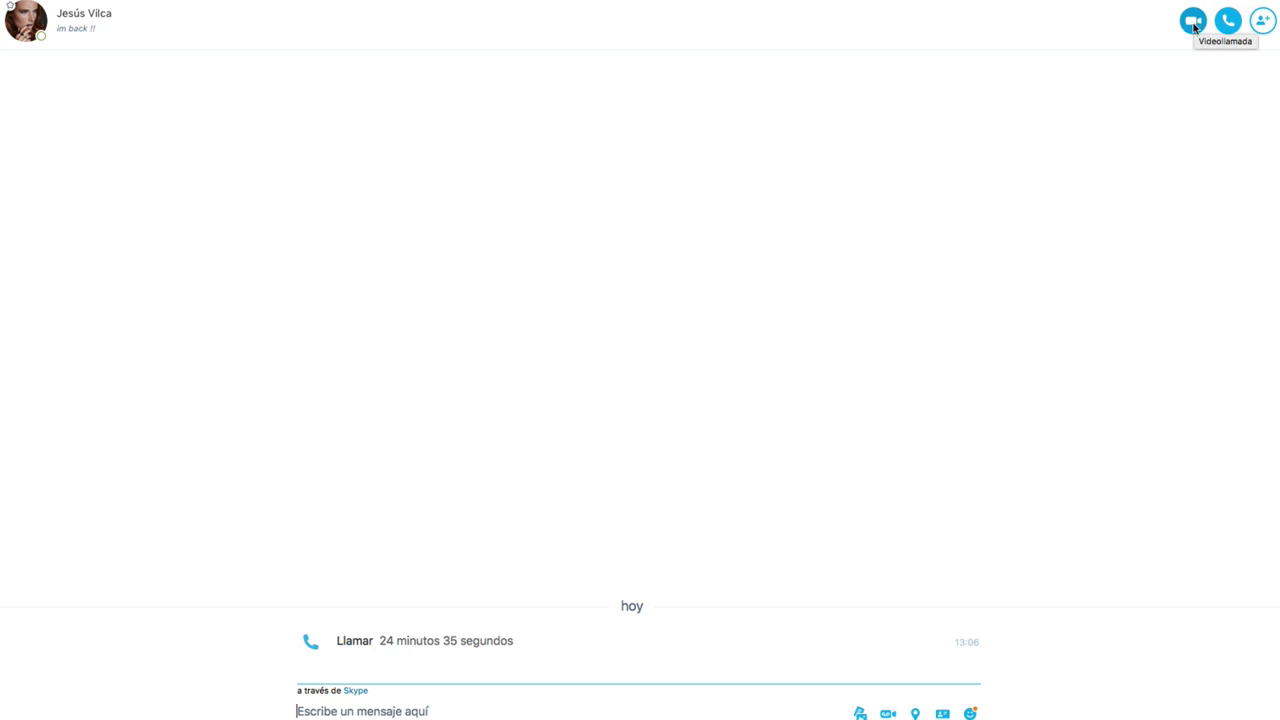
Start a video call with the open chat's contact using the Videollamada button
{"action": "left_click", "coordinate": [1193, 21]}
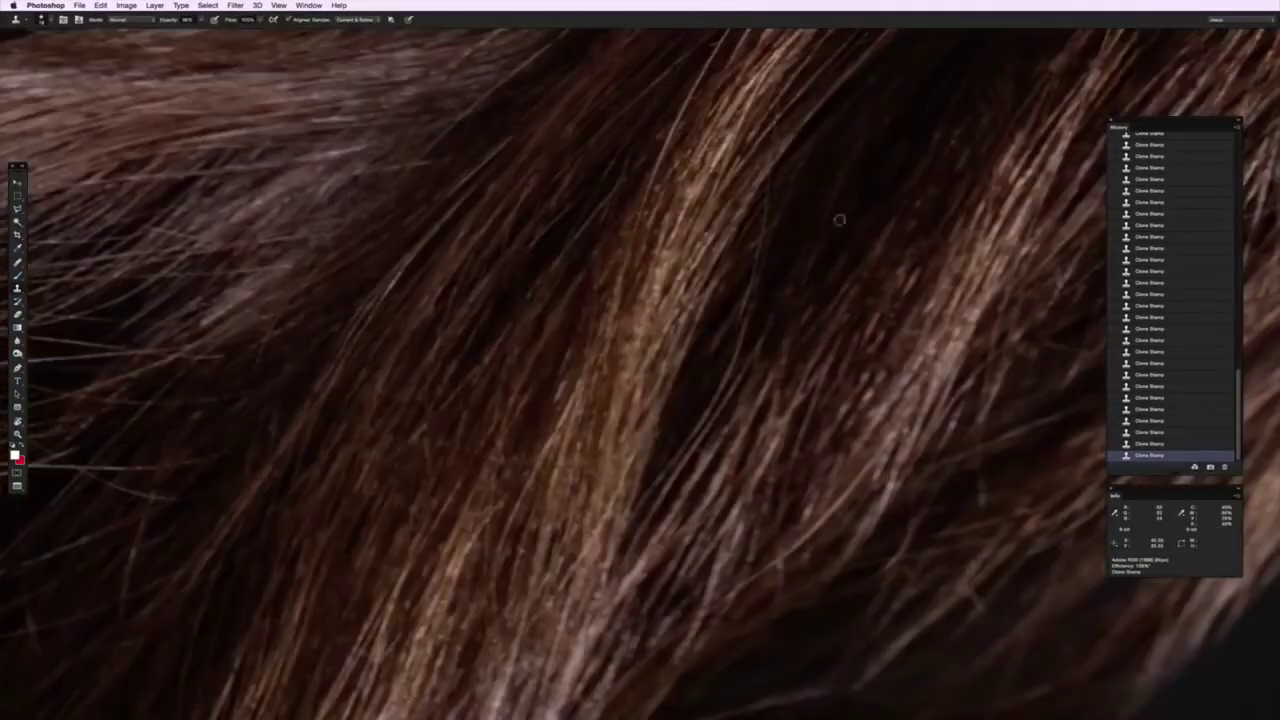
Alternate between Zoom and Clone Stamp to inspect and touch up several hair areas
{"action": "key", "text": "z"}
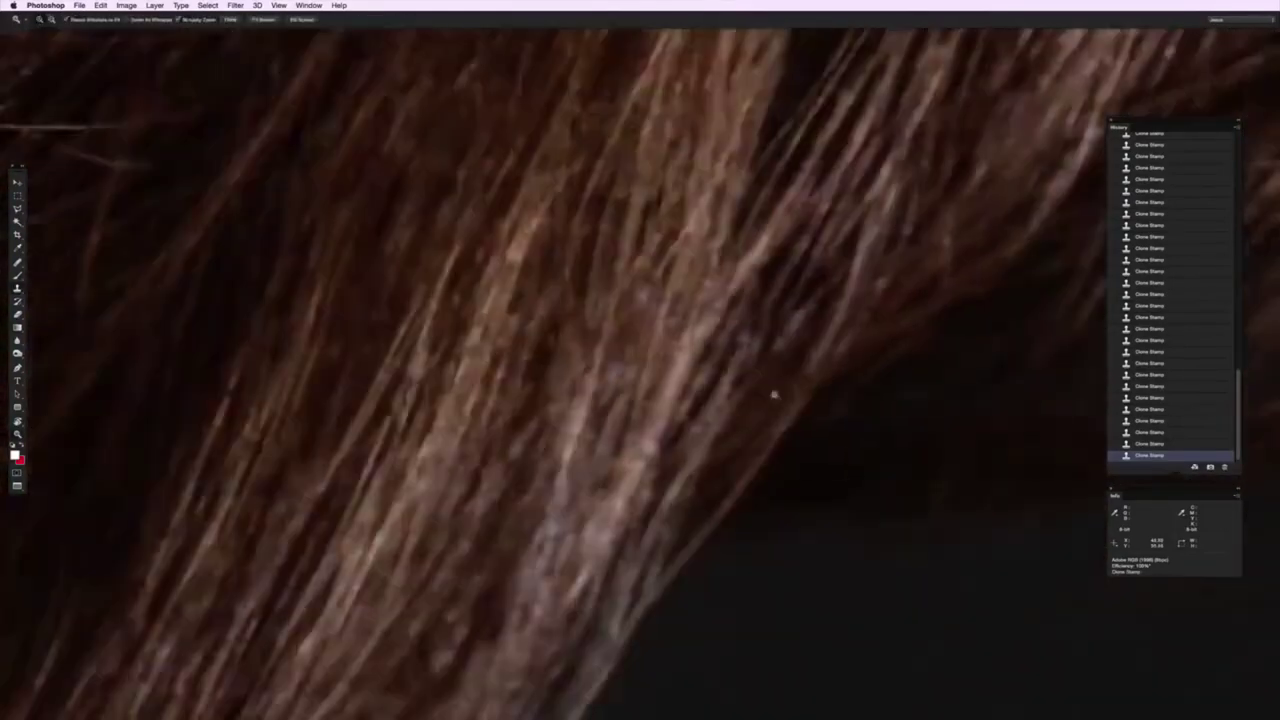
{"action": "key", "text": "s"}
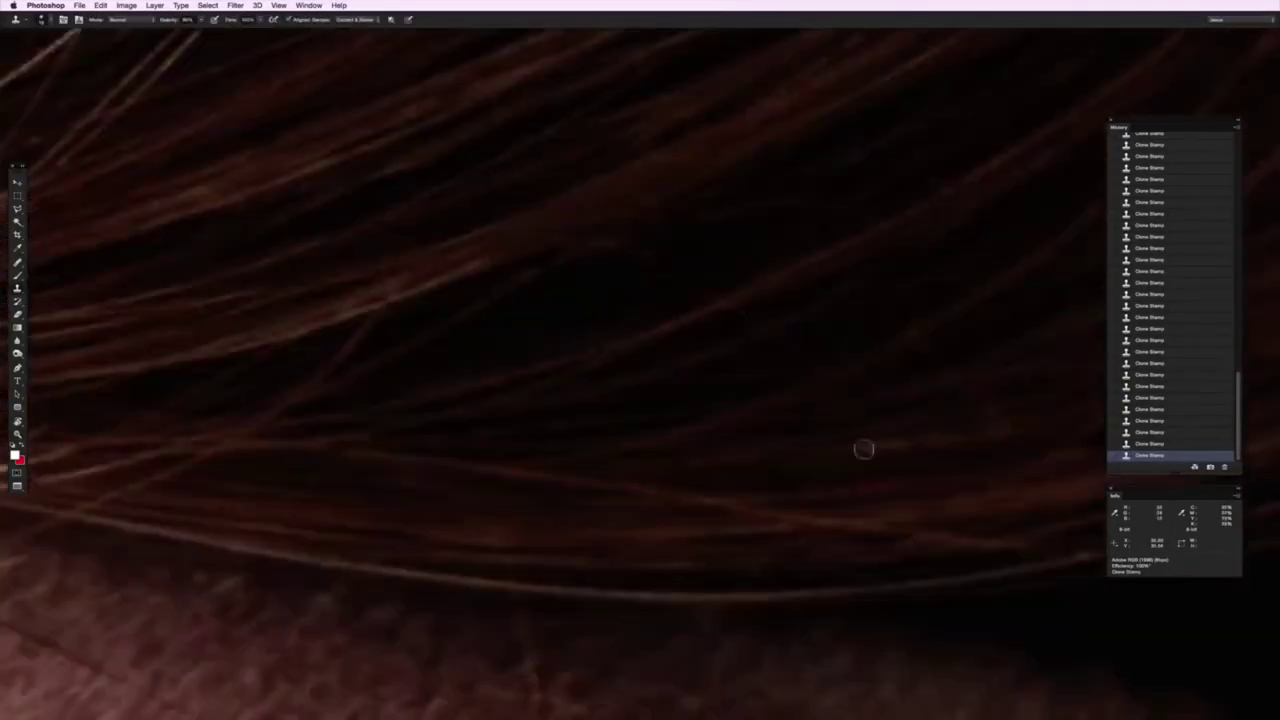
{"action": "key", "text": "z"}
{"action": "left_click", "coordinate": [880, 310]}
{"action": "key", "text": "s"}
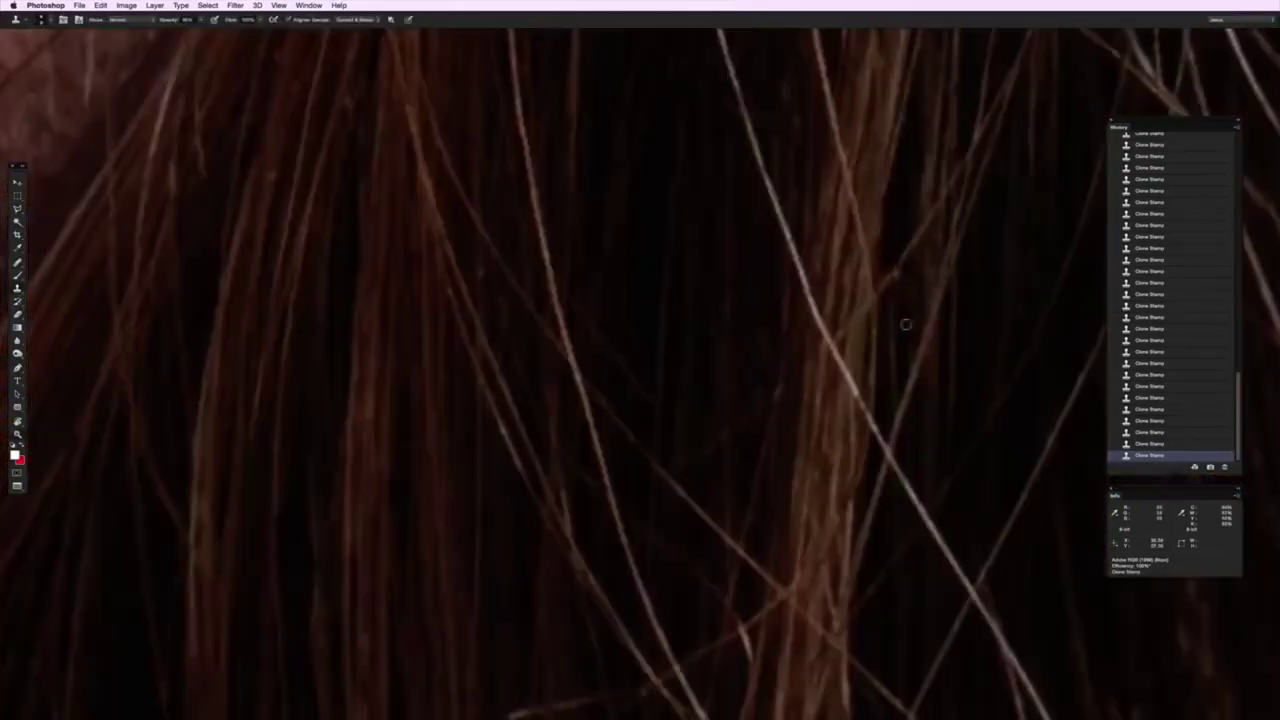
{"action": "key", "text": "z"}
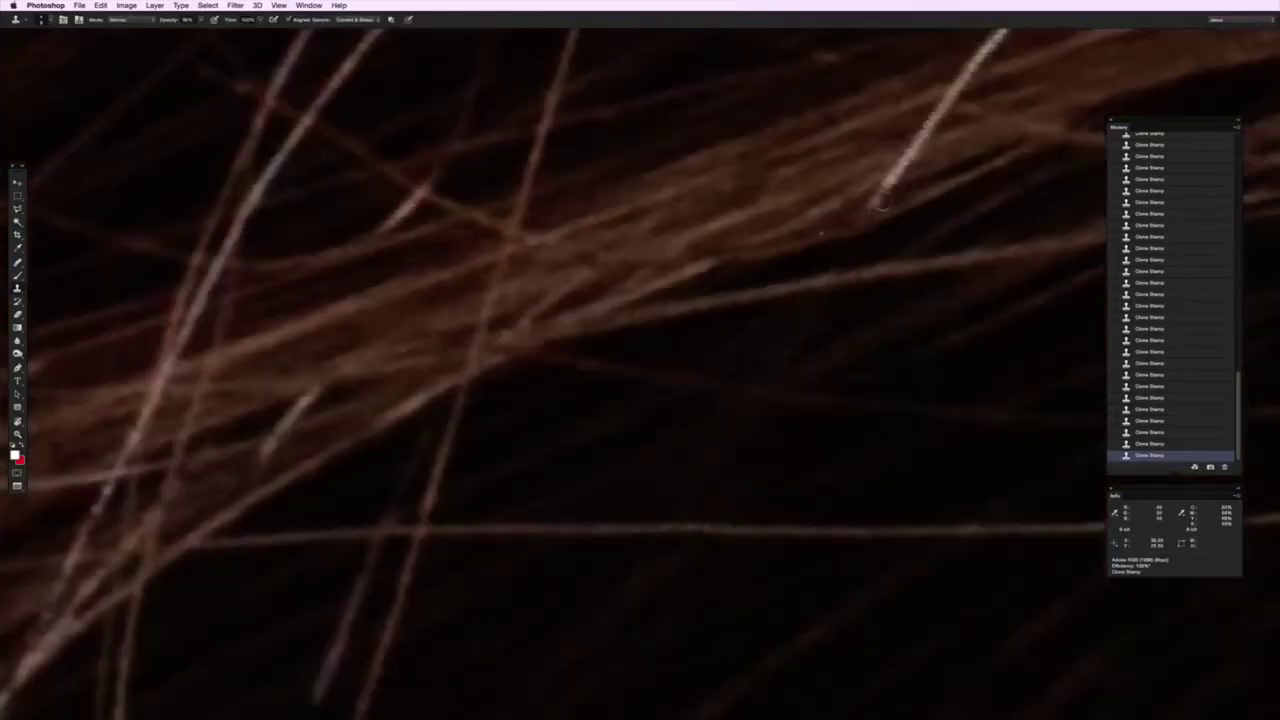
{"action": "key", "text": "z"}
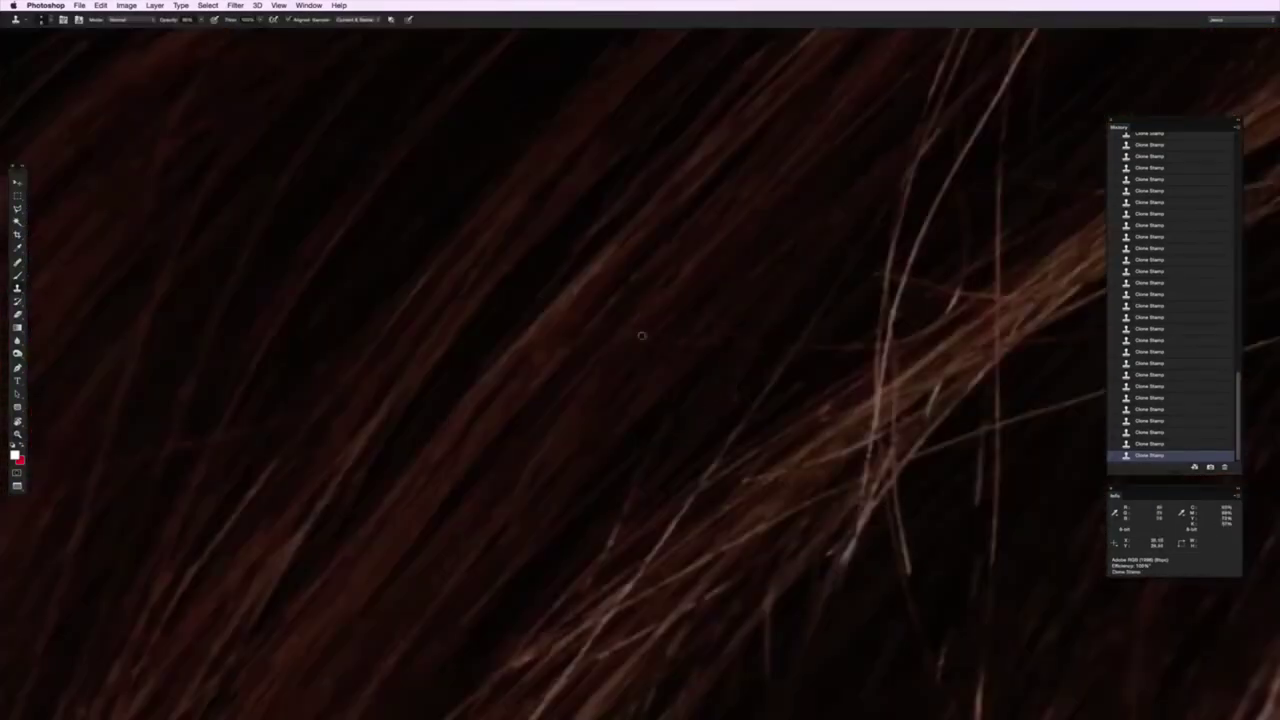
{"action": "key", "text": "s"}
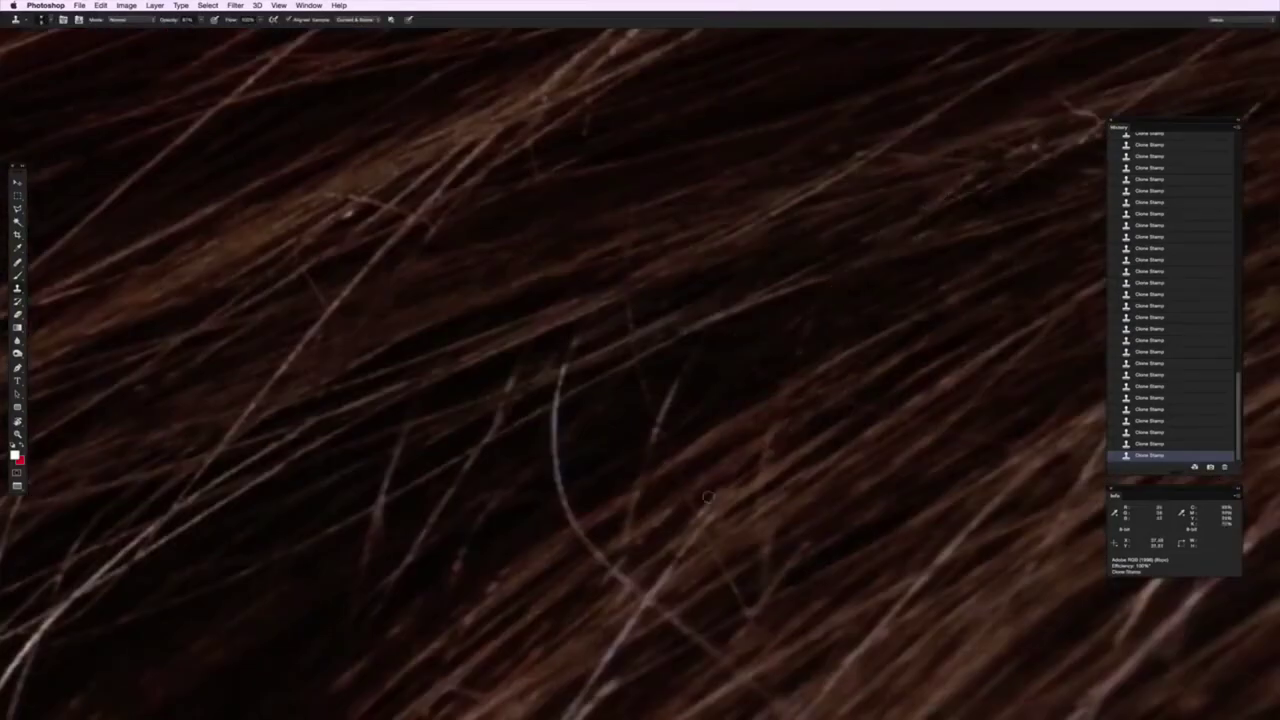
Pan across the magnified hair, checking crossing strands, the skin border and below the face
{"action": "mouse_move", "coordinate": [708, 497]}
{"action": "left_mouse_down"}
{"action": "mouse_move", "coordinate": [846, 476]}
{"action": "mouse_move", "coordinate": [729, 463]}
{"action": "mouse_move", "coordinate": [693, 507]}
{"action": "left_mouse_up"}
{"action": "mouse_move", "coordinate": [849, 494]}
{"action": "left_mouse_down"}
{"action": "mouse_move", "coordinate": [626, 486]}
{"action": "mouse_move", "coordinate": [784, 490]}
{"action": "left_mouse_up"}
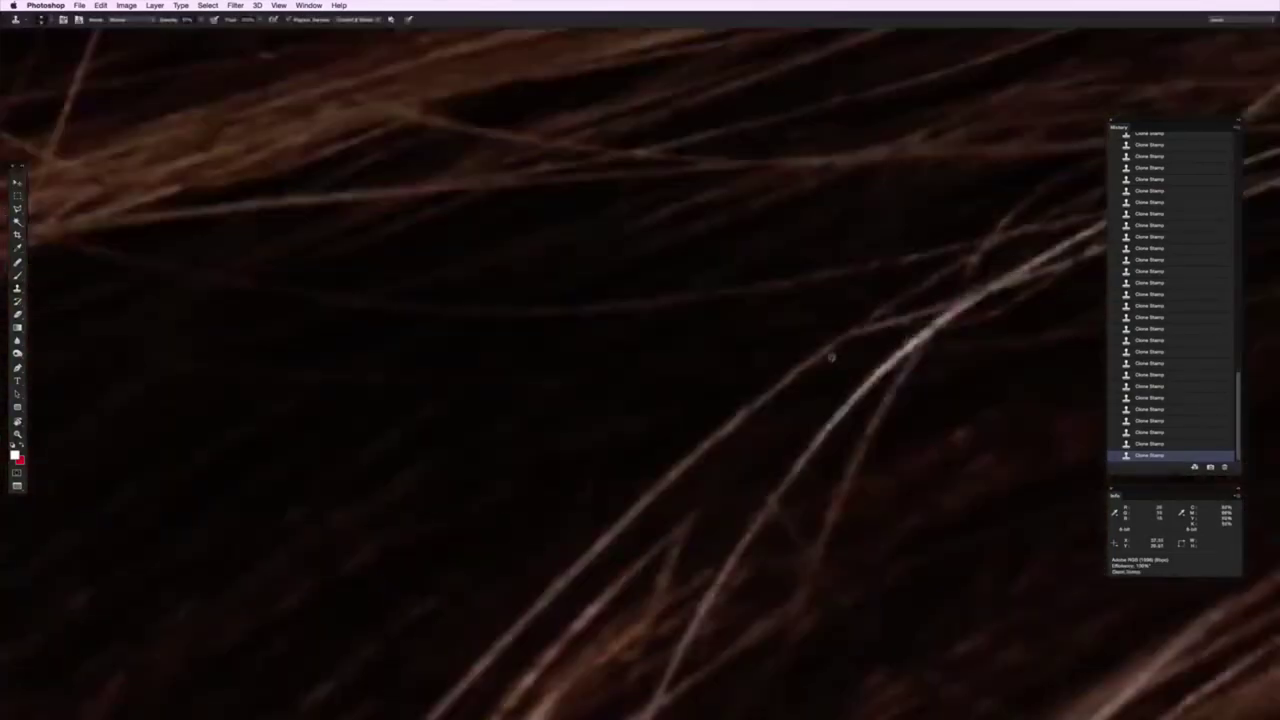
{"action": "left_click_drag", "start_coordinate": [823, 360], "coordinate": [700, 449]}
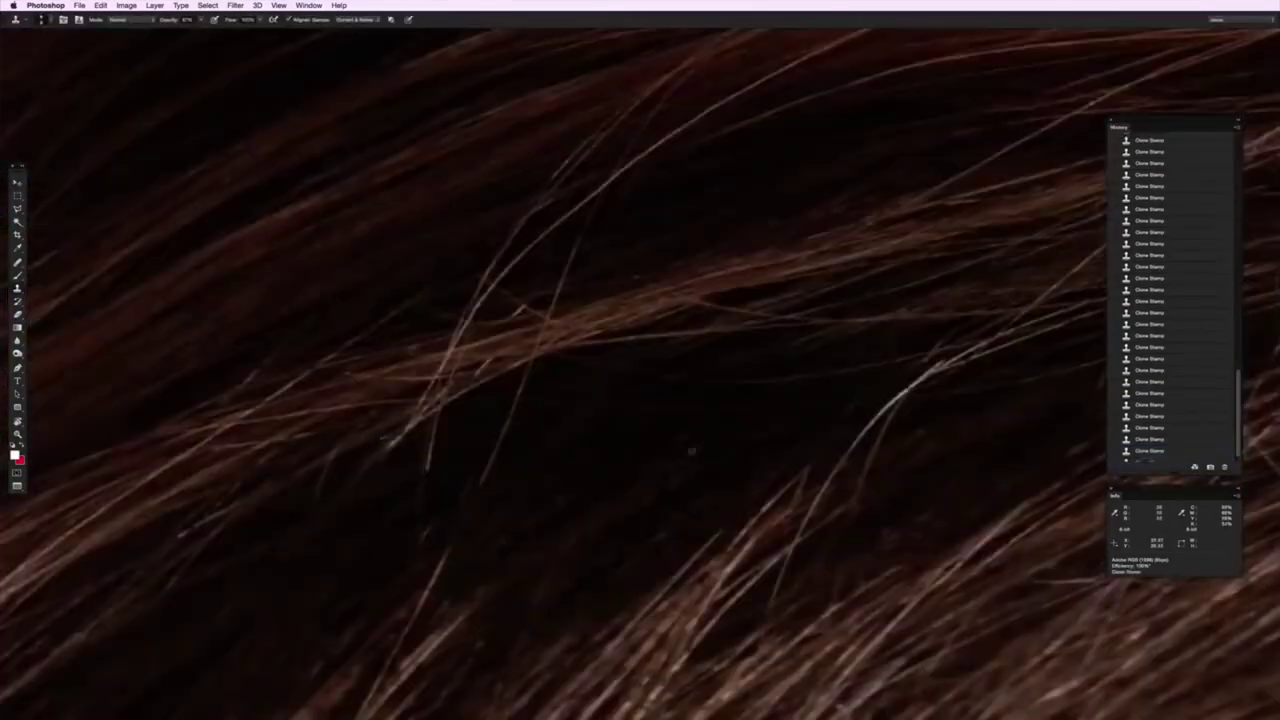
{"action": "left_click_drag", "start_coordinate": [837, 263], "coordinate": [700, 288]}
{"action": "left_click_drag", "start_coordinate": [906, 255], "coordinate": [885, 393]}
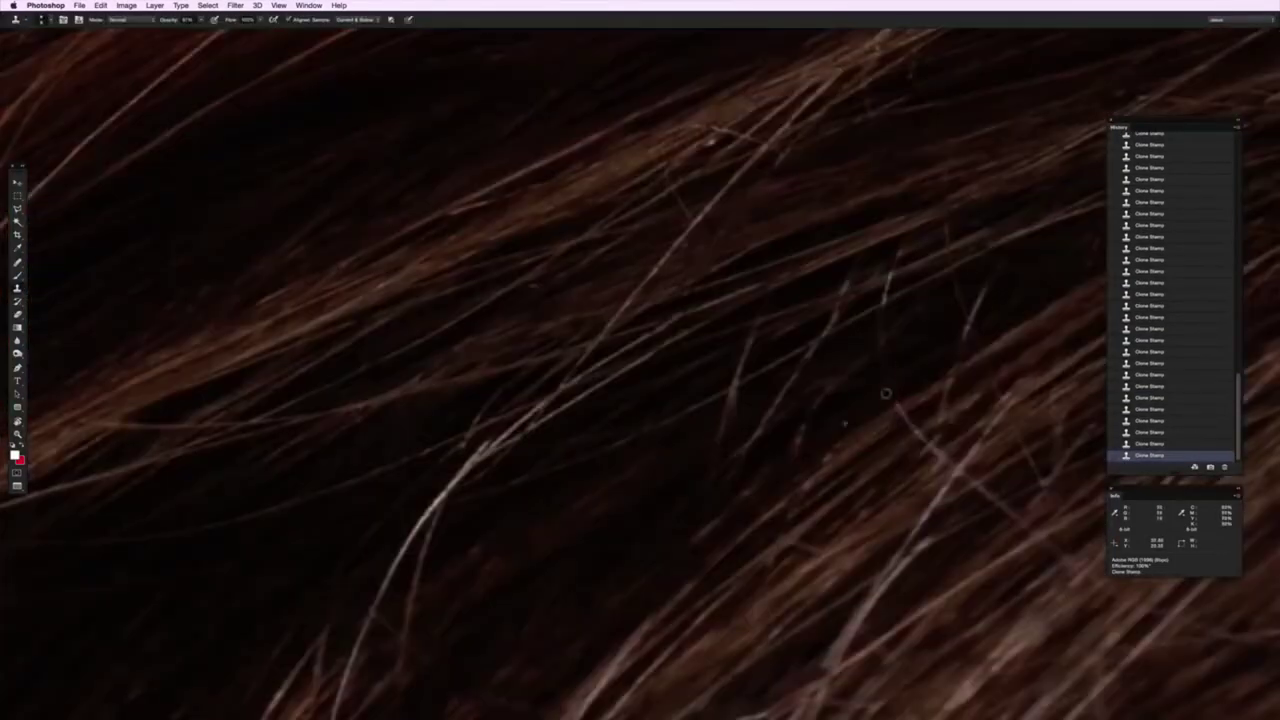
{"action": "left_click_drag", "start_coordinate": [828, 283], "coordinate": [867, 390]}
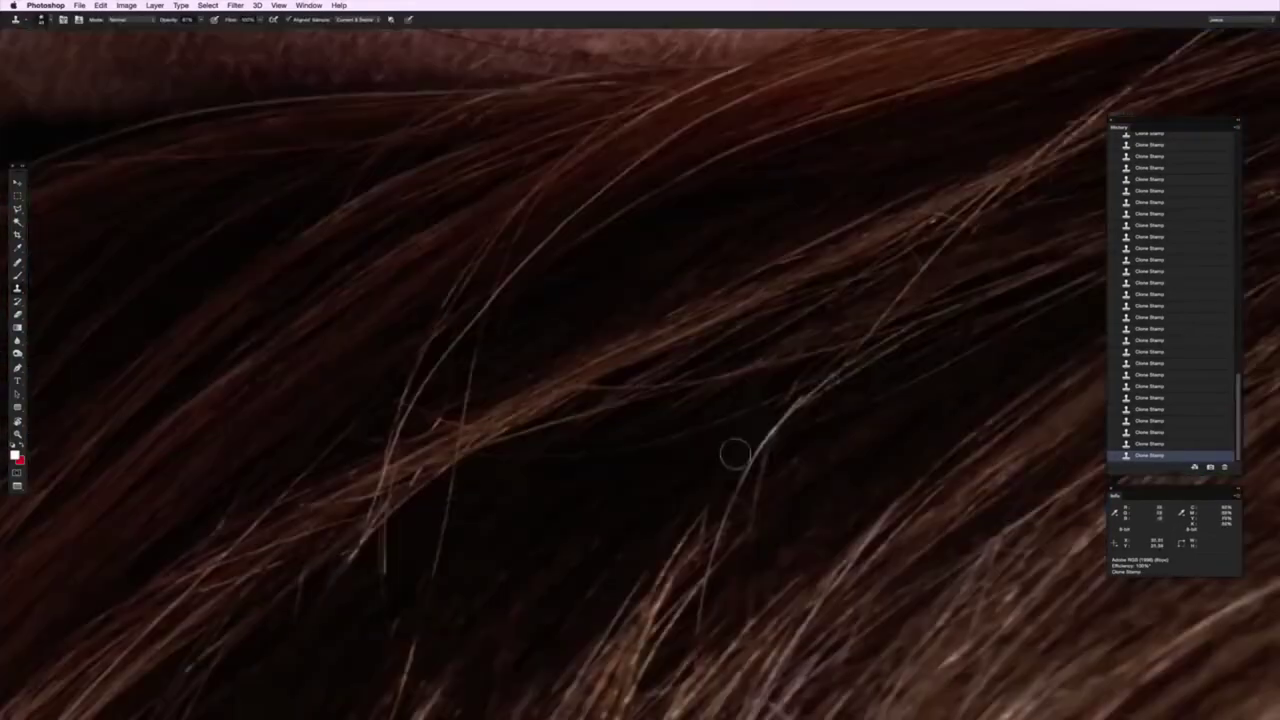
Zoom out to lips and eye, inspect two more hair sections, then view the whole portrait
{"action": "left_click", "coordinate": [873, 428], "text": "alt"}
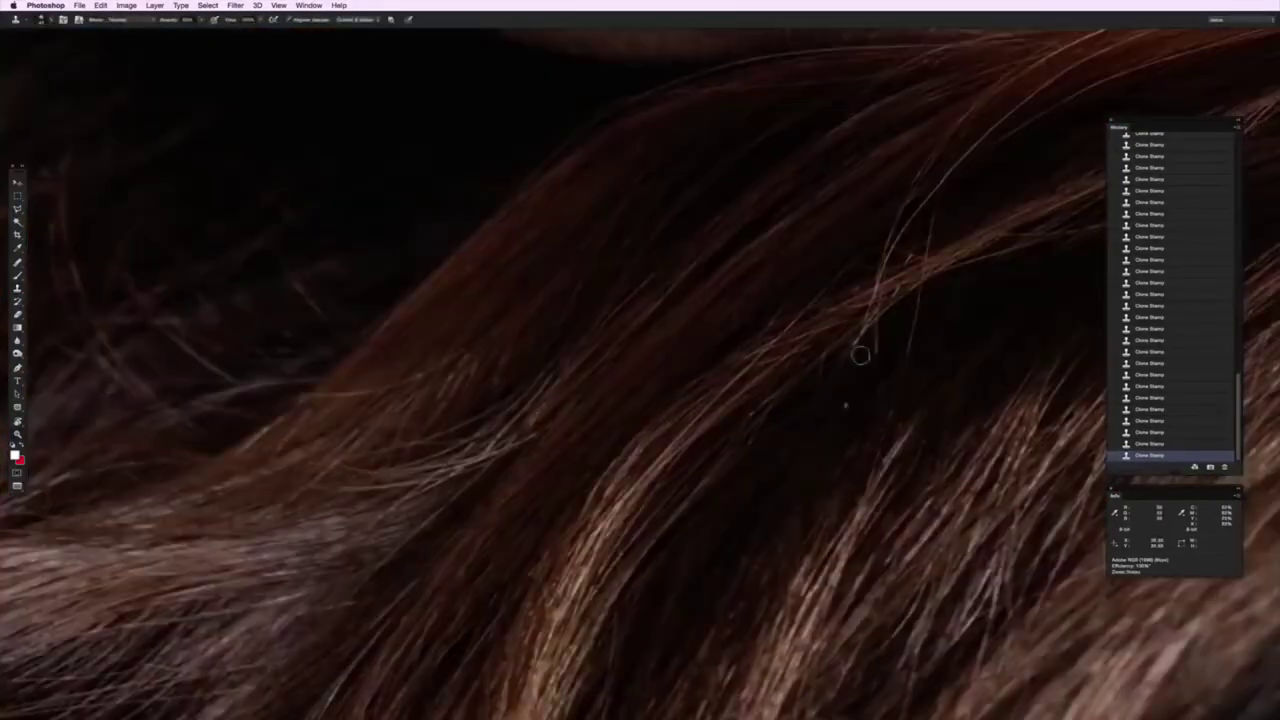
{"action": "left_click_drag", "start_coordinate": [860, 349], "coordinate": [744, 465]}
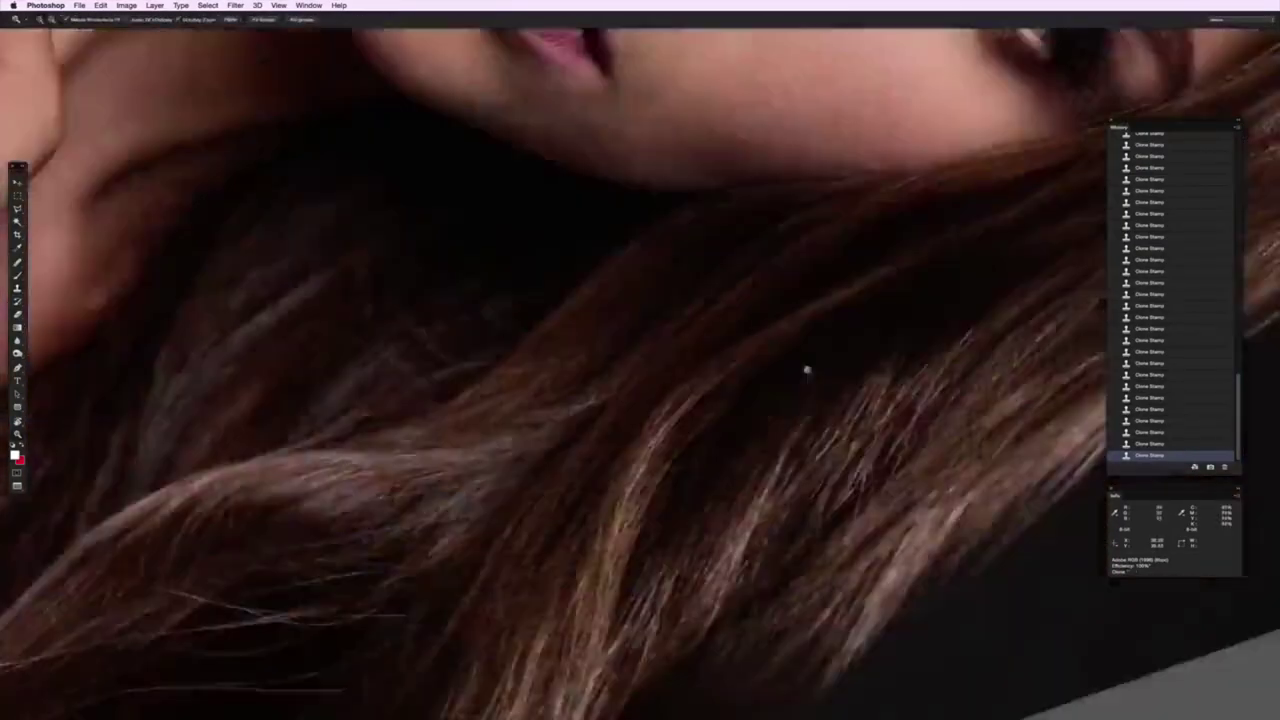
{"action": "left_click_drag", "start_coordinate": [676, 430], "coordinate": [806, 369]}
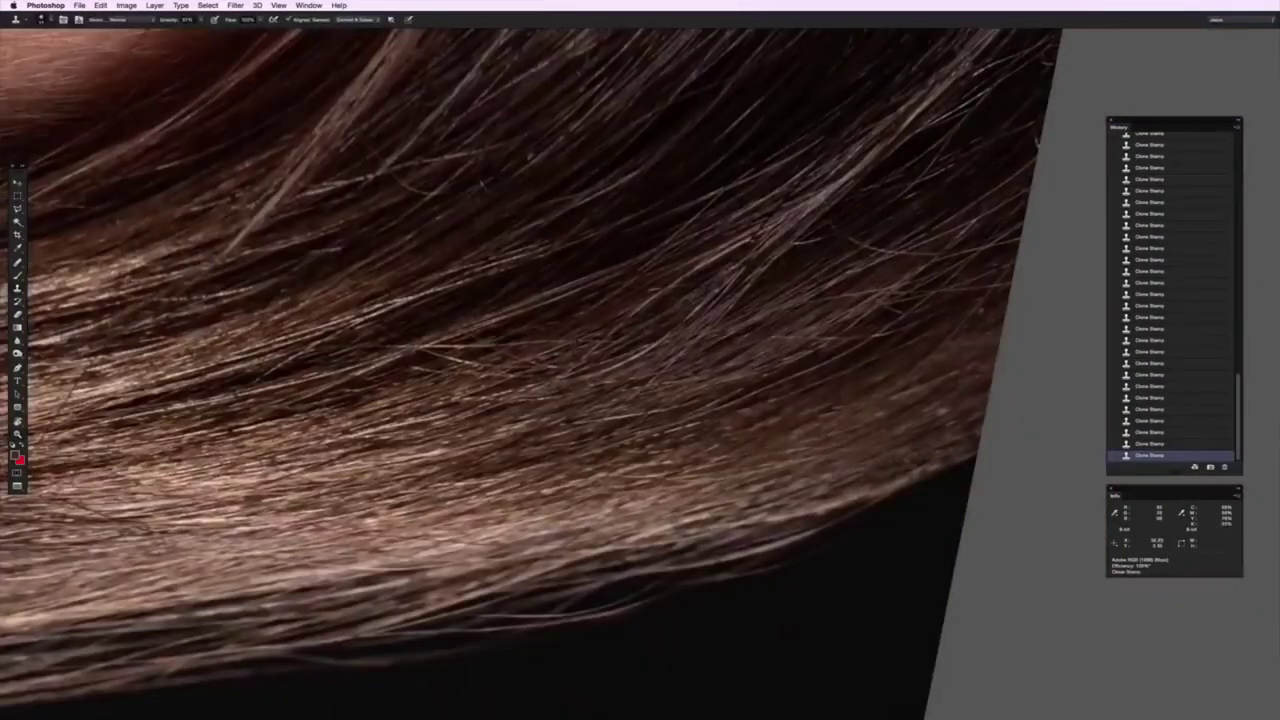
{"action": "scroll", "coordinate": [855, 432], "scroll_direction": "up", "scroll_amount": 3}
{"action": "left_click", "coordinate": [631, 451], "text": "alt"}
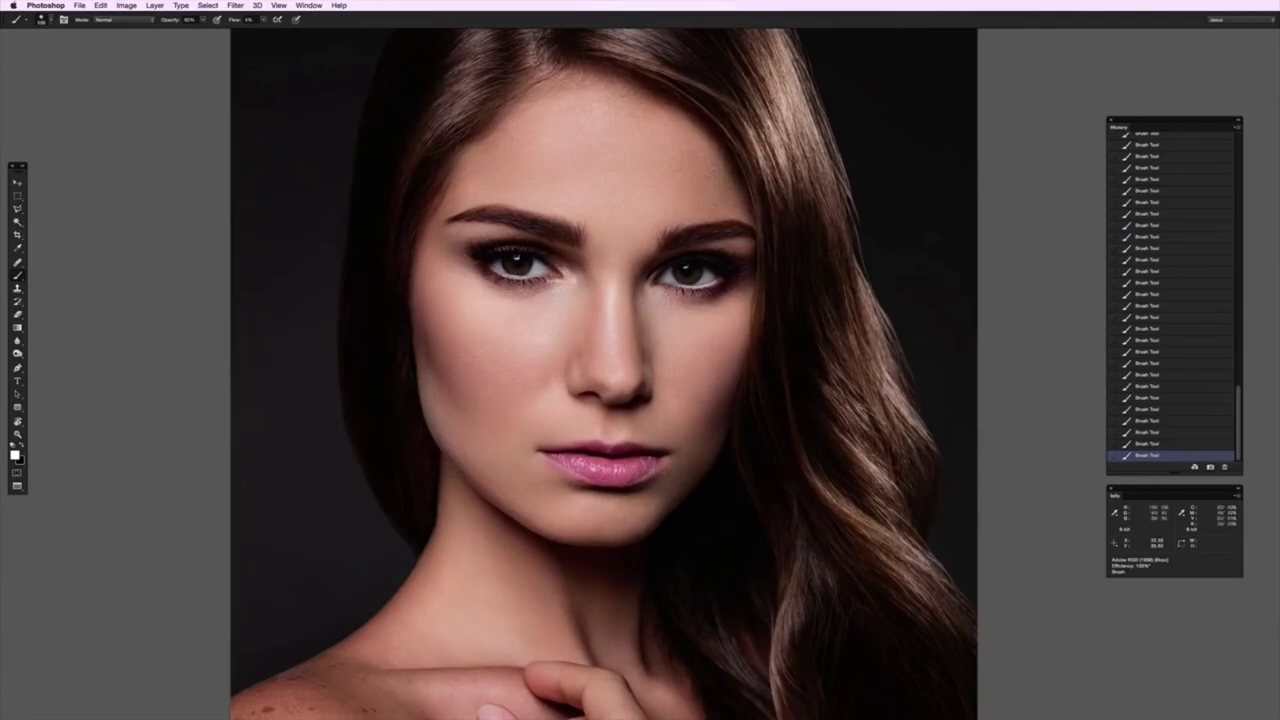
Zoom in on the eyes and nose, then ready the Brush with white for mask painting
{"action": "left_click", "coordinate": [474, 312]}
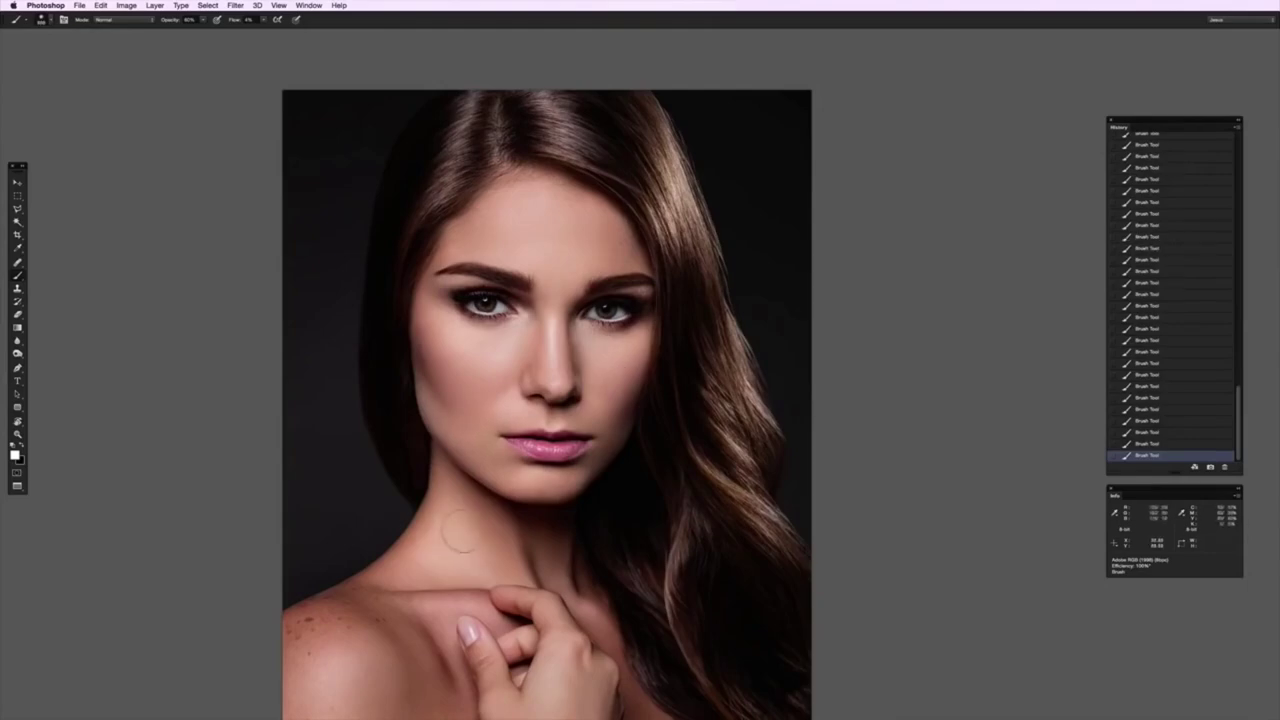
{"action": "scroll", "coordinate": [560, 400], "scroll_direction": "down", "scroll_amount": 5}
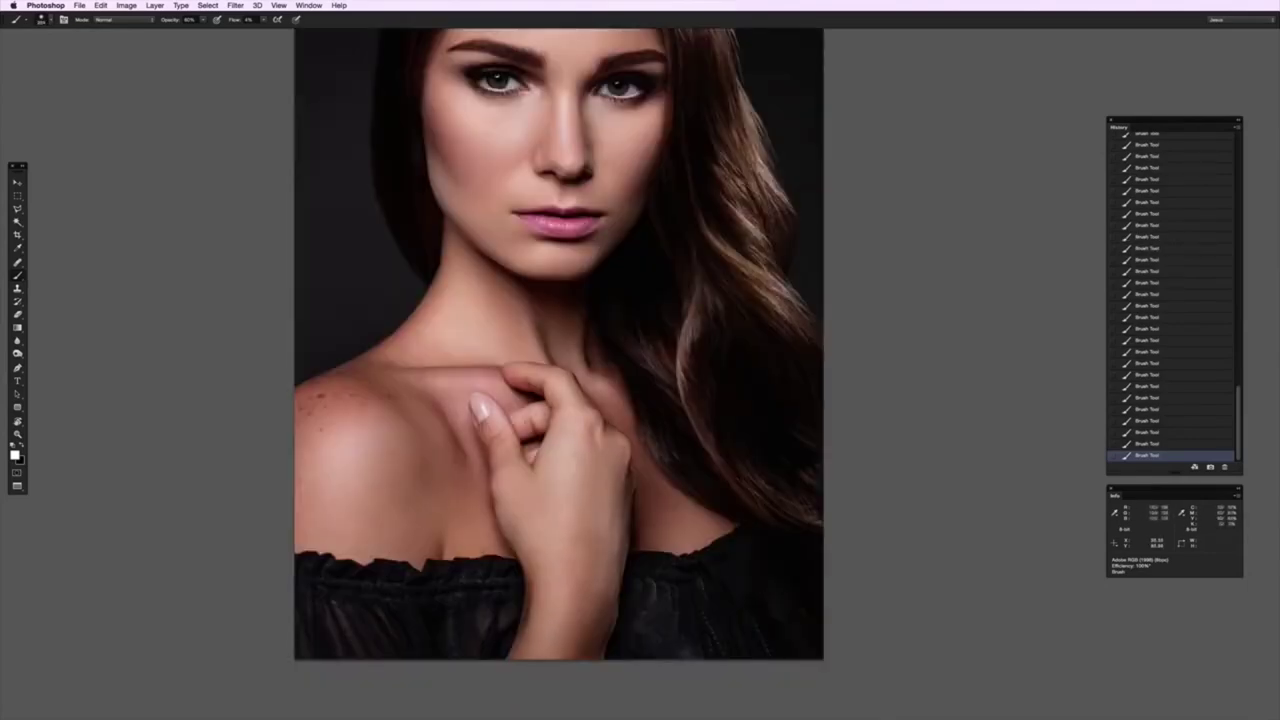
{"action": "scroll", "coordinate": [560, 300], "scroll_direction": "up", "scroll_amount": 4}
{"action": "scroll", "coordinate": [640, 340], "scroll_direction": "up", "scroll_amount": 3}
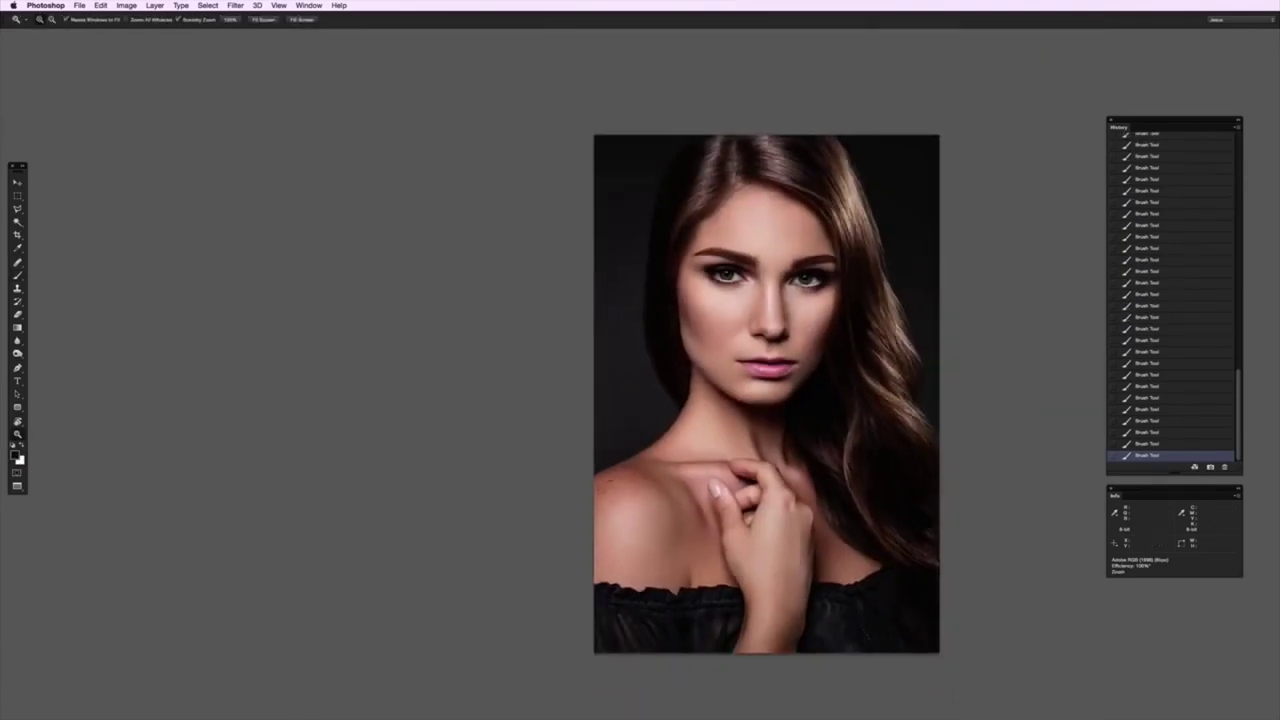
{"action": "key", "text": "b"}
{"action": "key", "text": "x"}
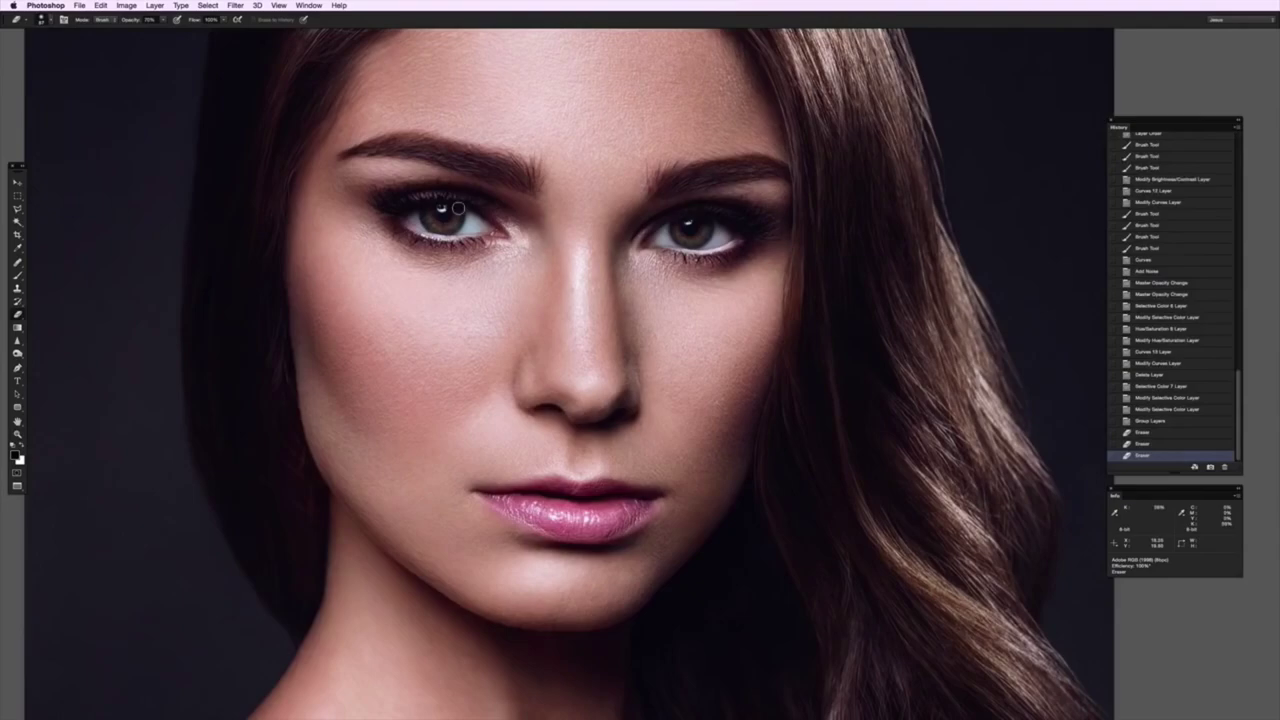
Fit the whole finished portrait on screen with Ctrl+0
{"action": "key", "text": "ctrl+0"}
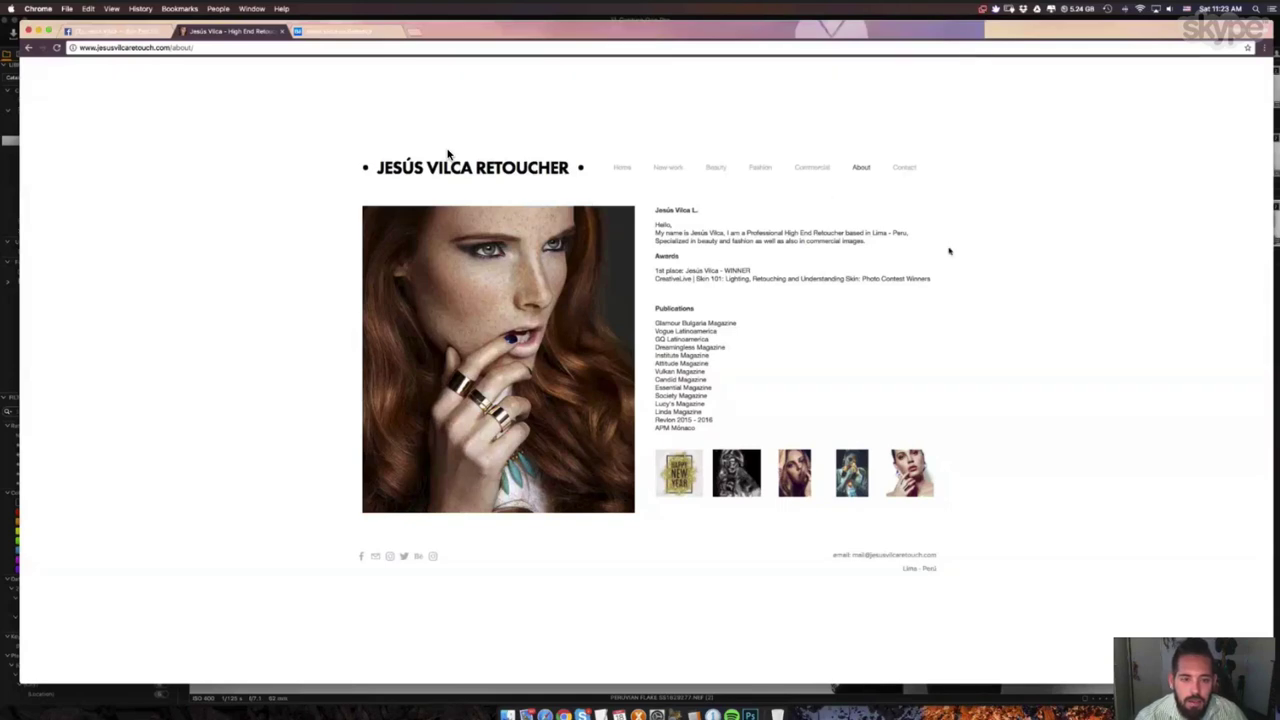
Switch from the portfolio site tab to the retoucher's Facebook tab
{"action": "key", "text": "ctrl+shift+Tab"}
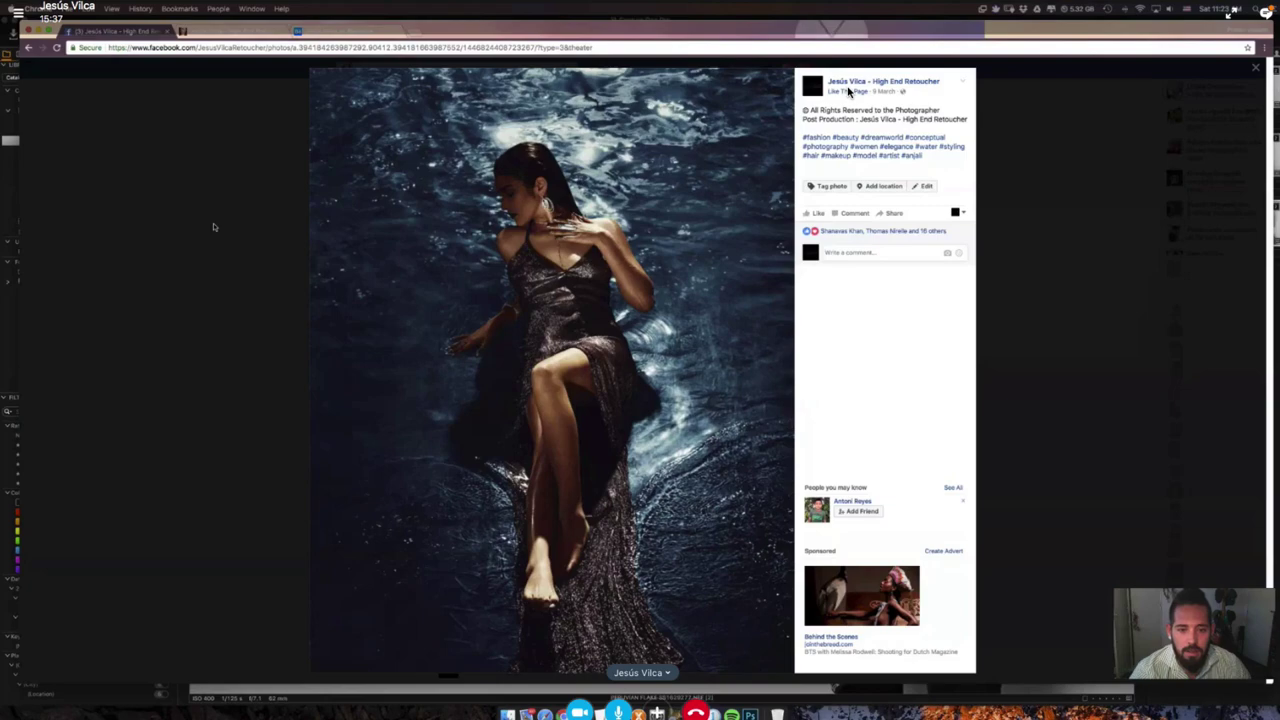
Close the enlarged Facebook photo, scroll to the page top, and switch back to the portfolio tab
{"action": "key", "text": "Escape"}
{"action": "scroll", "coordinate": [300, 300], "scroll_direction": "up", "scroll_amount": 5}
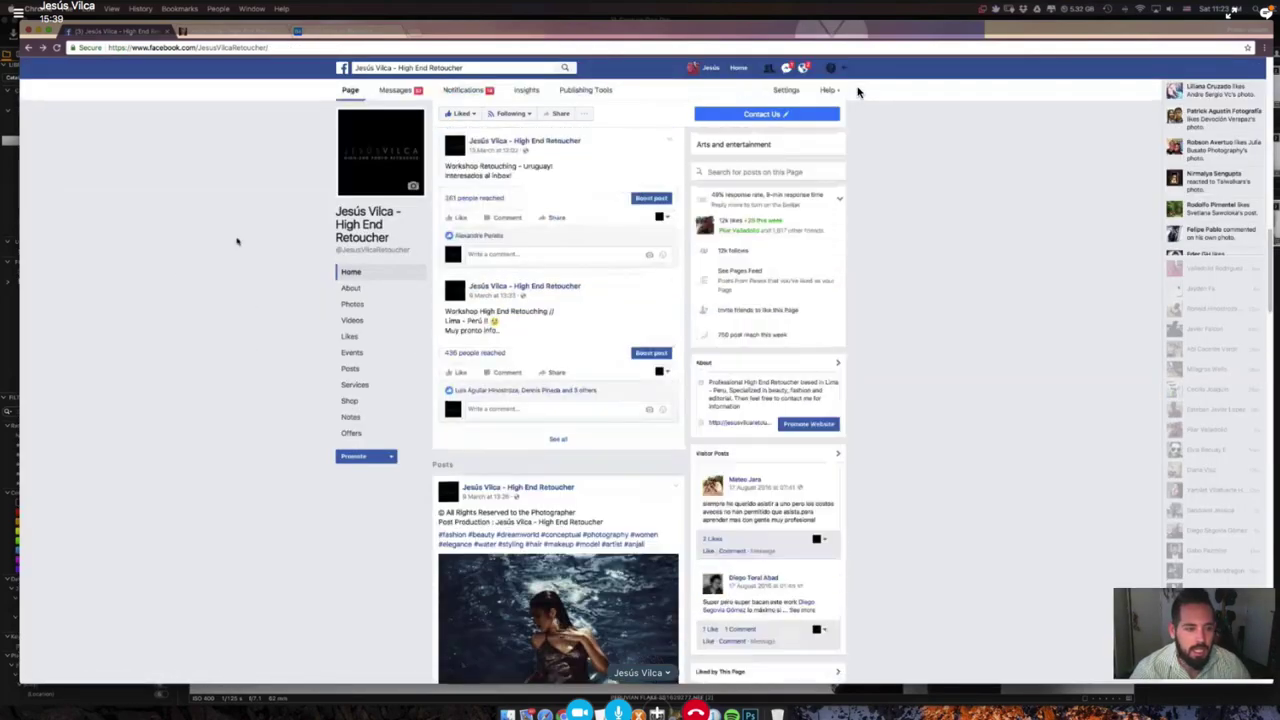
{"action": "scroll", "coordinate": [240, 240], "scroll_direction": "up", "scroll_amount": 5}
{"action": "scroll", "coordinate": [250, 460], "scroll_direction": "up", "scroll_amount": 5}
{"action": "scroll", "coordinate": [858, 95], "scroll_direction": "up", "scroll_amount": 2}
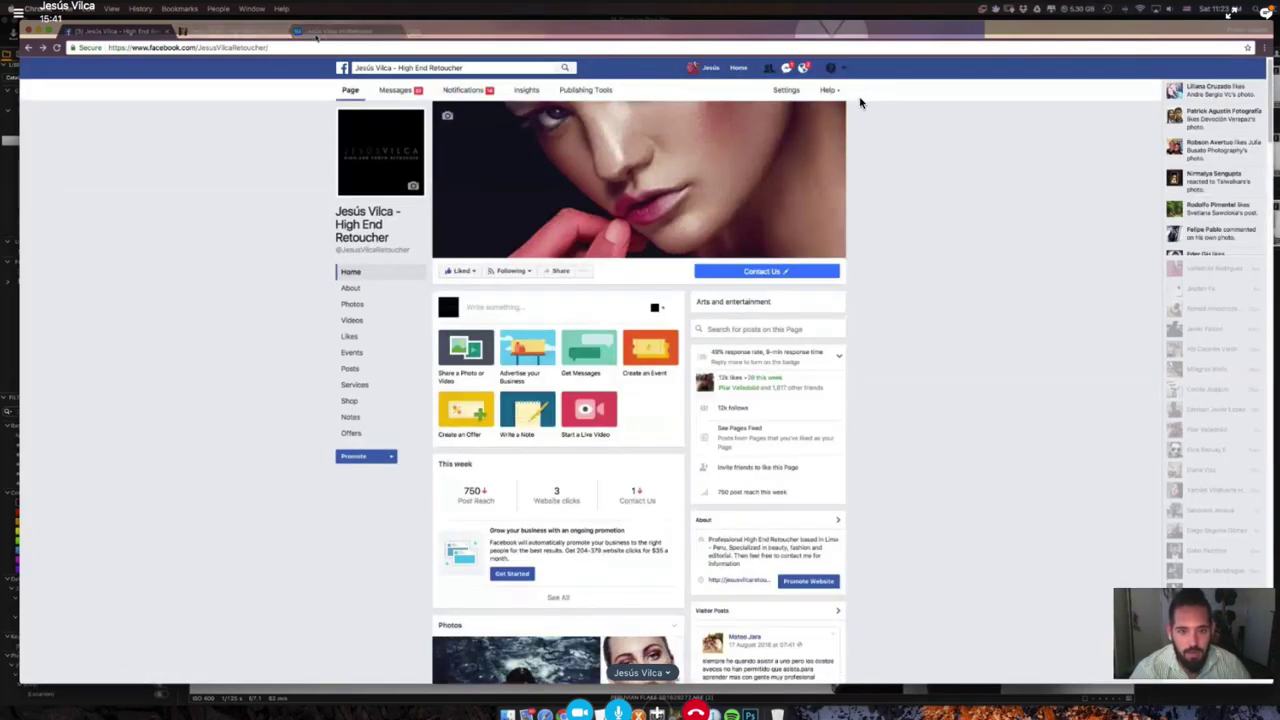
{"action": "key", "text": "ctrl+Tab"}
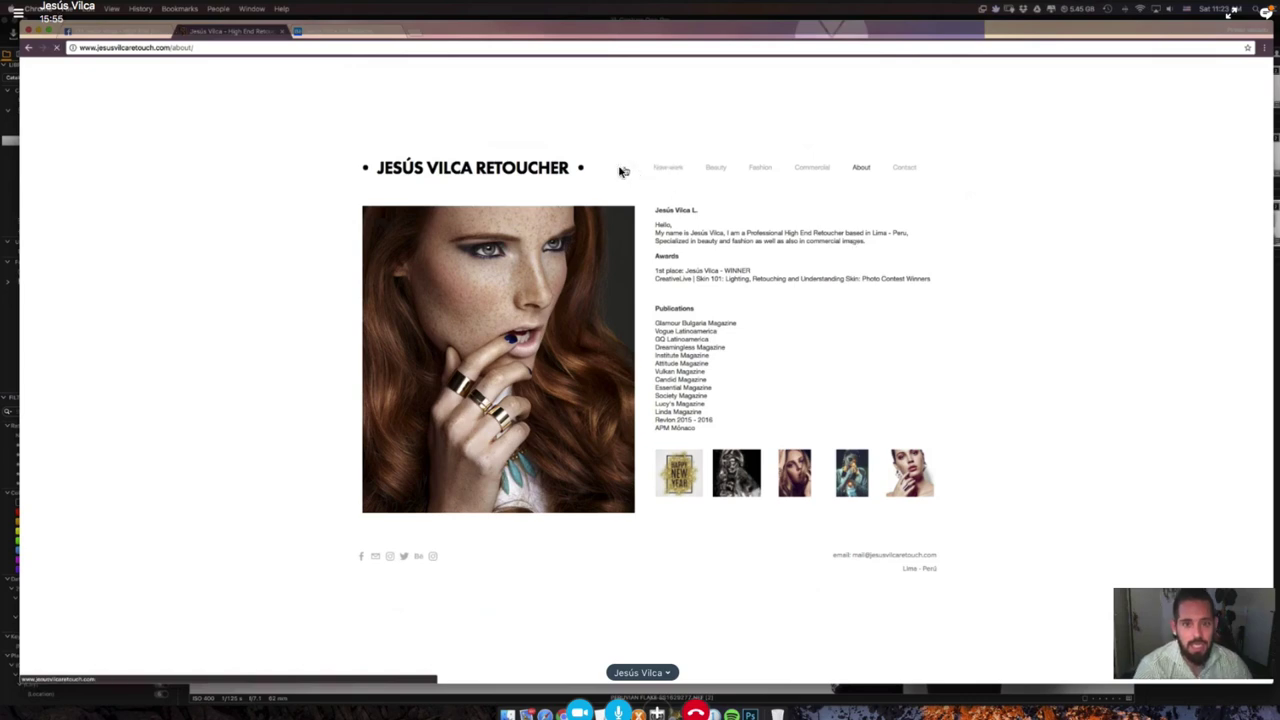
Go from the About page to the portfolio site's home page via the Home link
{"action": "left_click", "coordinate": [621, 167]}
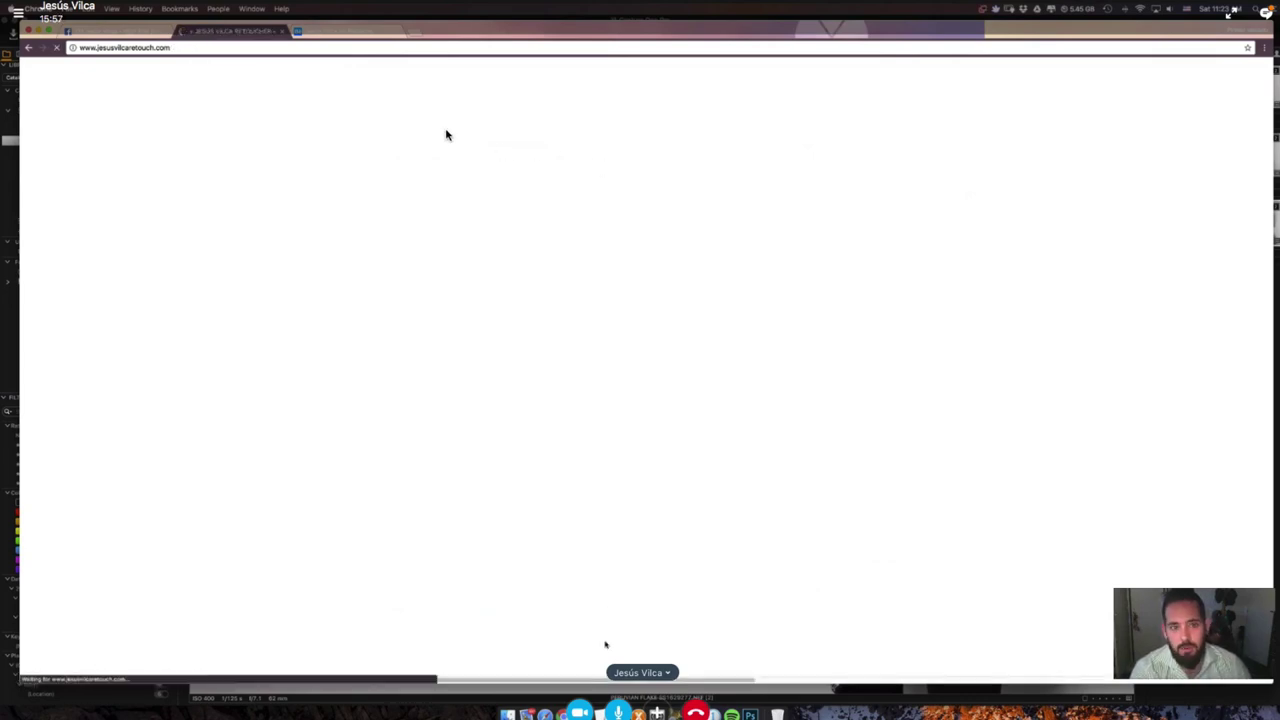